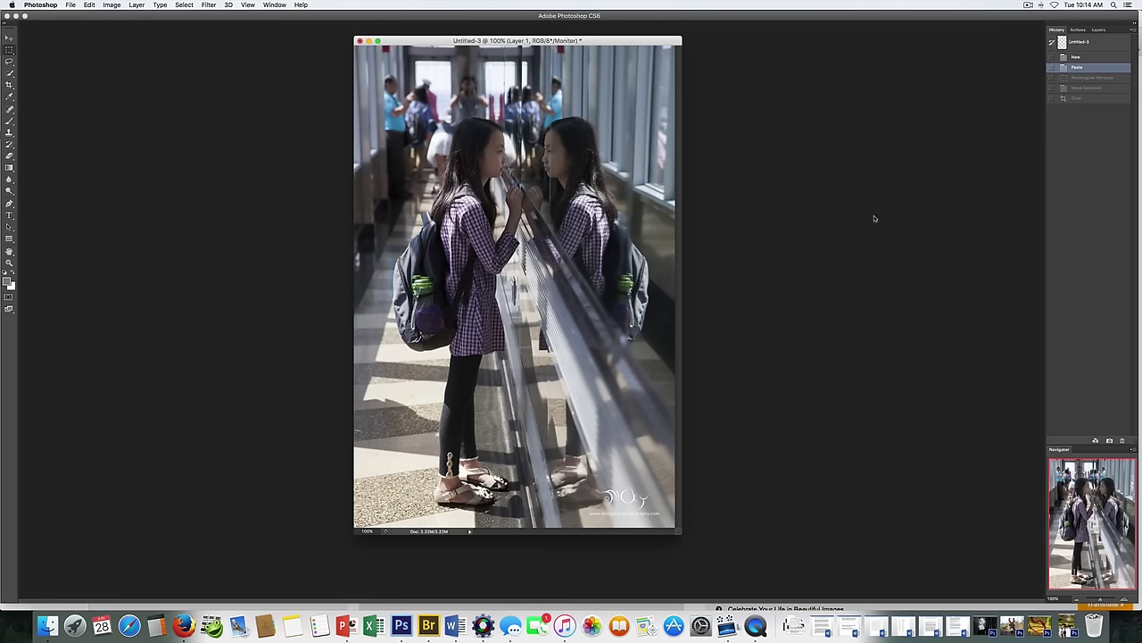
# - Restore the Crop history state of the photo and view it at 200% zoom
pyautogui.click(1072, 99)
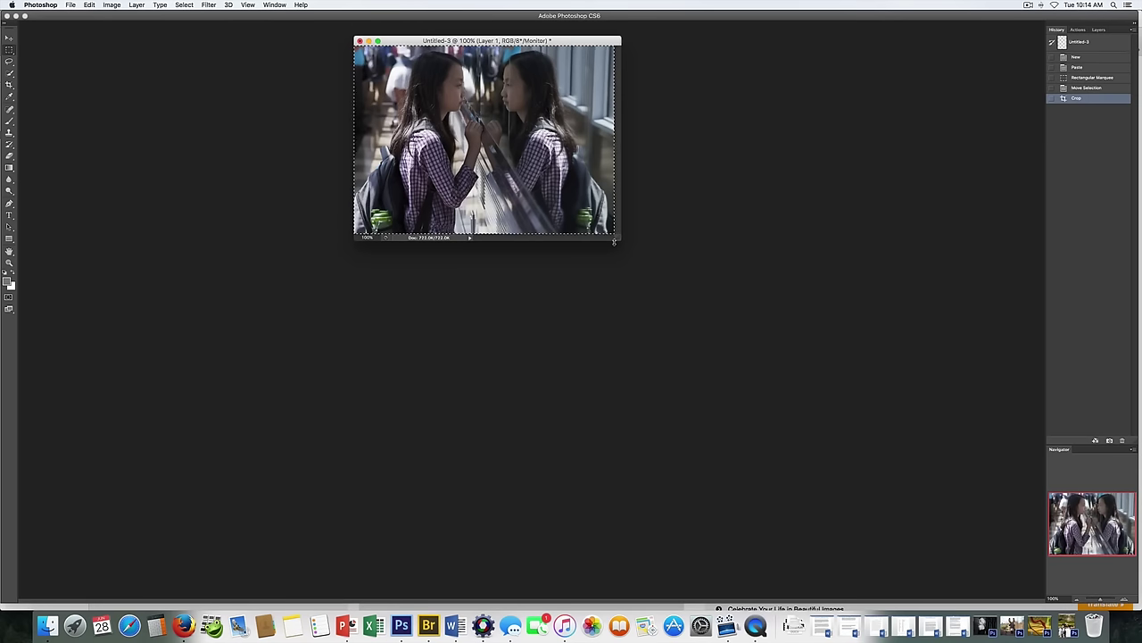
pyautogui.press('super+plus')
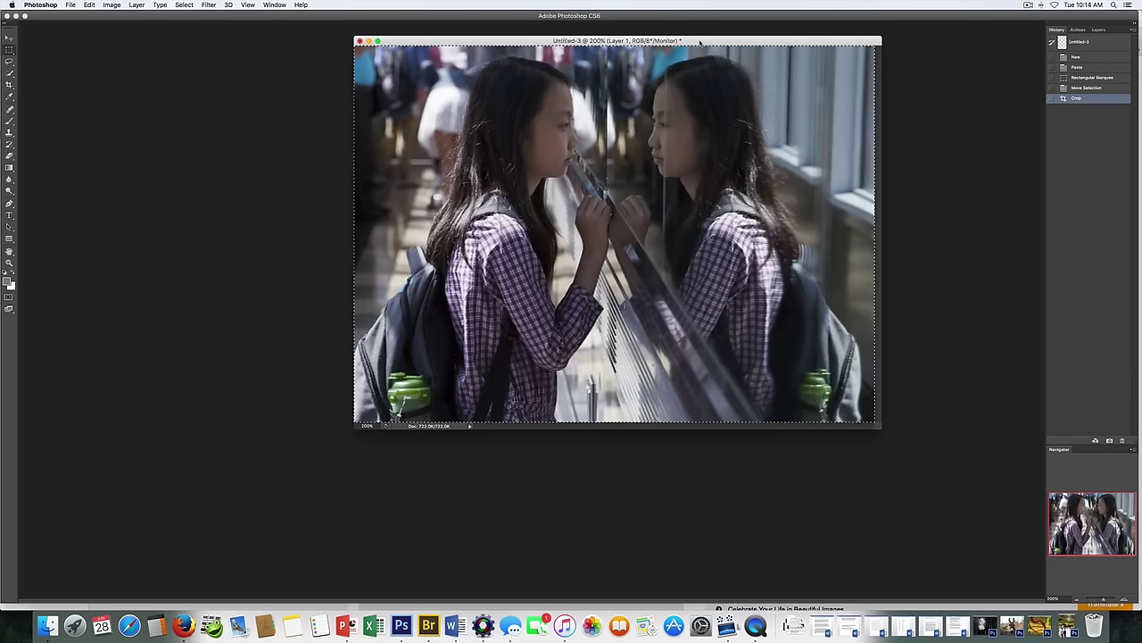
pyautogui.moveTo(700, 41); pyautogui.dragTo(656, 60)
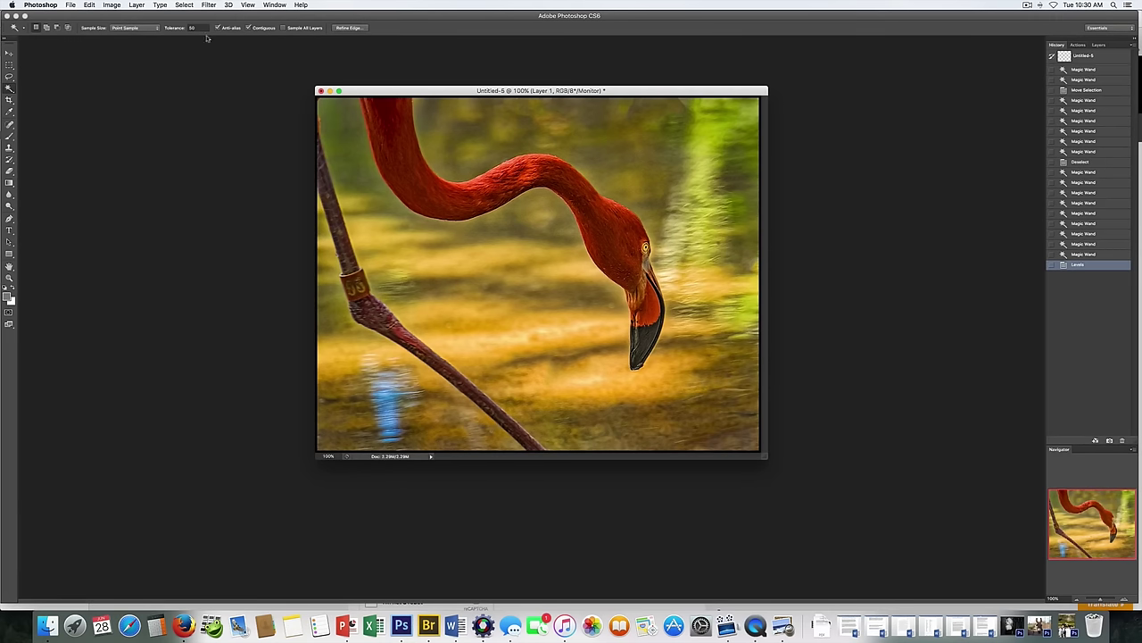
# - Preview a Levels midtone change to 1.23 on the flamingo photo, comparing with and without it
pyautogui.click(138, 6)
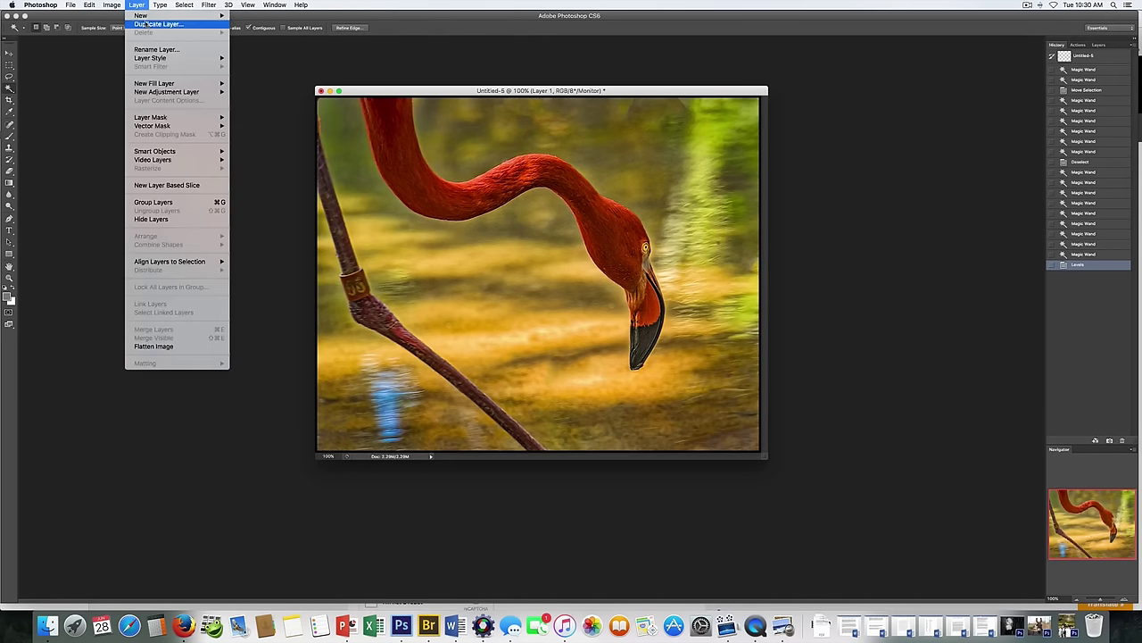
pyautogui.moveTo(111, 5)
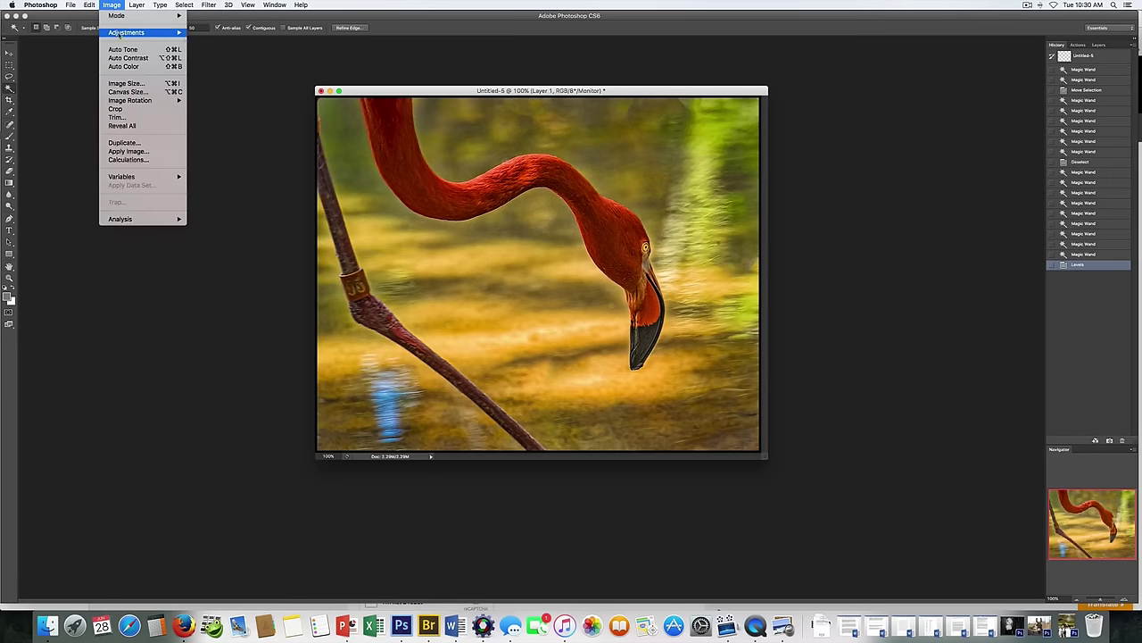
pyautogui.moveTo(134, 33)
pyautogui.click(220, 46)
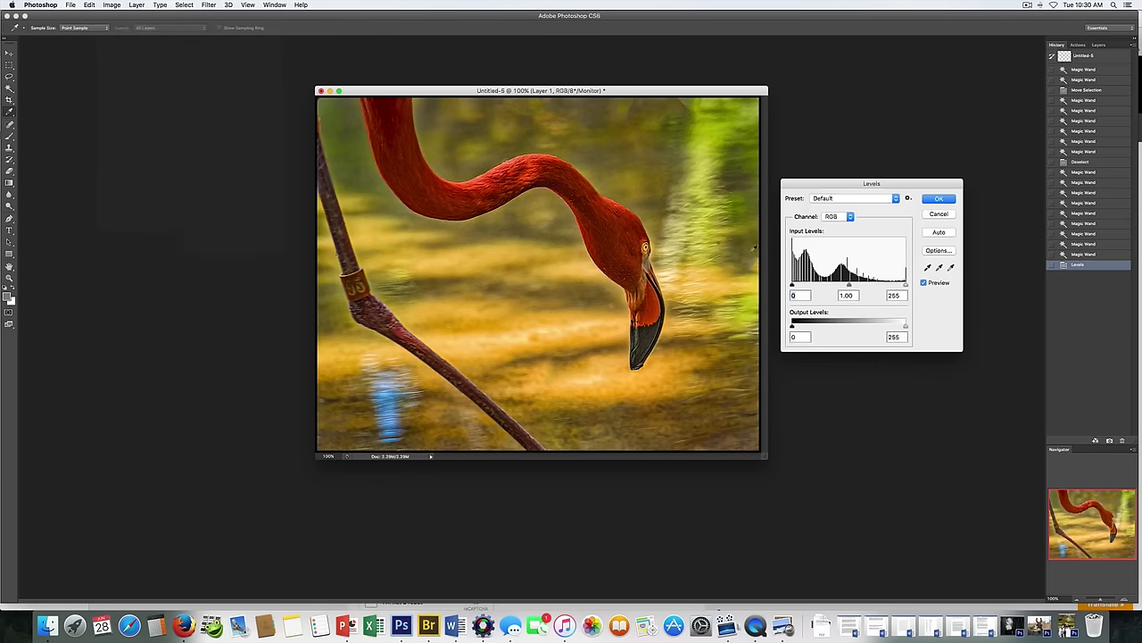
pyautogui.moveTo(849, 287); pyautogui.dragTo(796, 284)
pyautogui.click(923, 283)
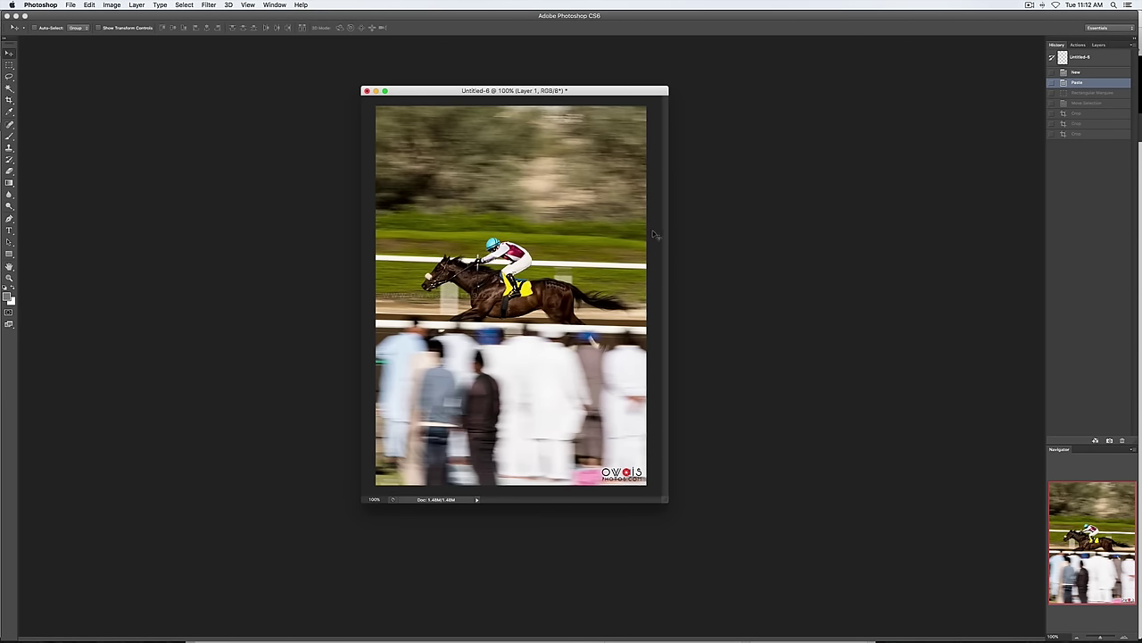
# - Restore the horse photo's crop state, deselect, and inspect it at 200% and then 100%
pyautogui.click(1078, 114)
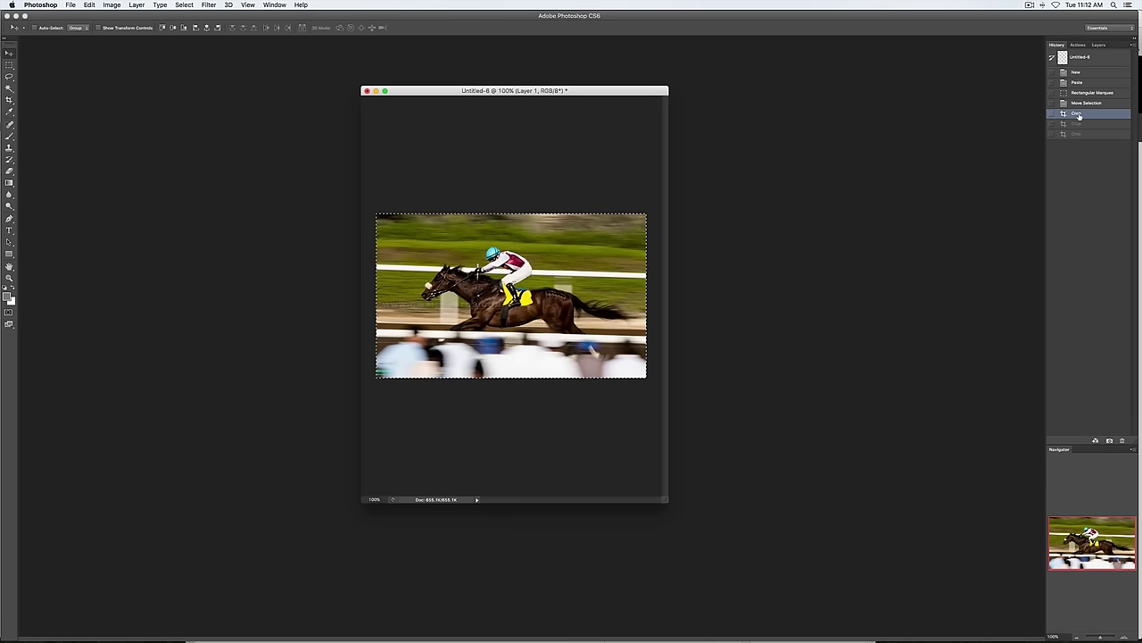
pyautogui.press('super+h')
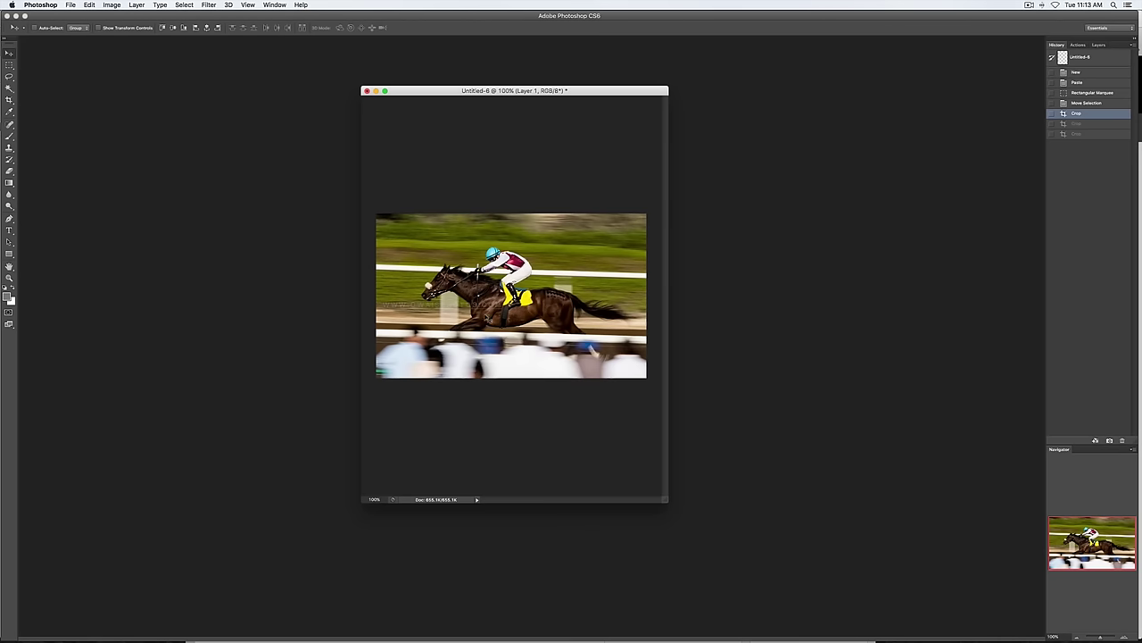
pyautogui.press('super+equal')
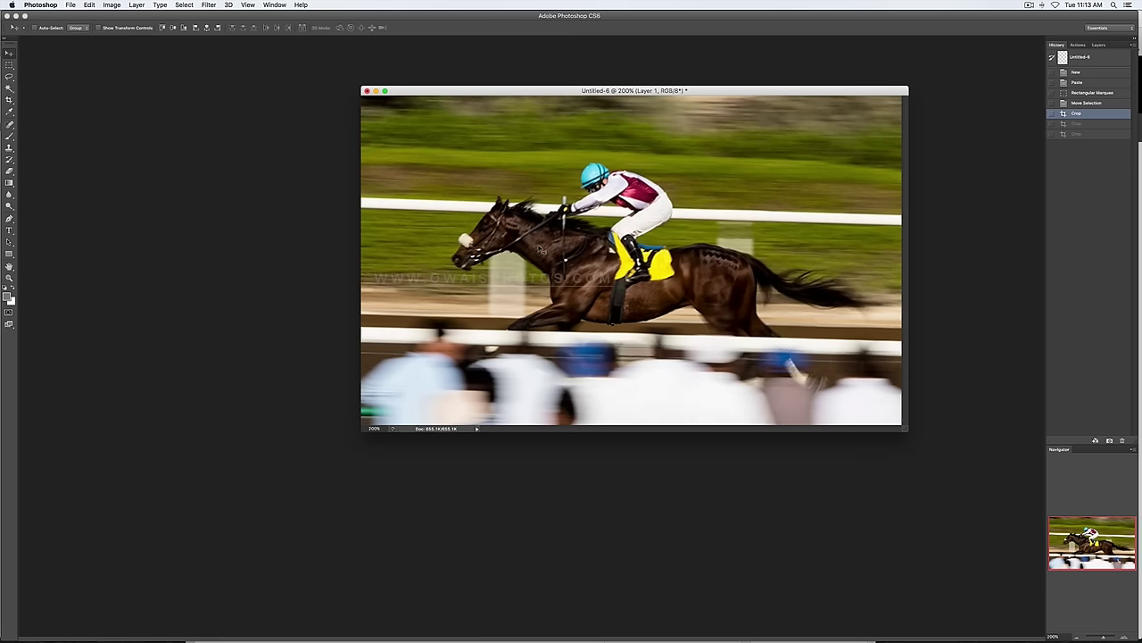
pyautogui.moveTo(566, 92); pyautogui.dragTo(487, 95)
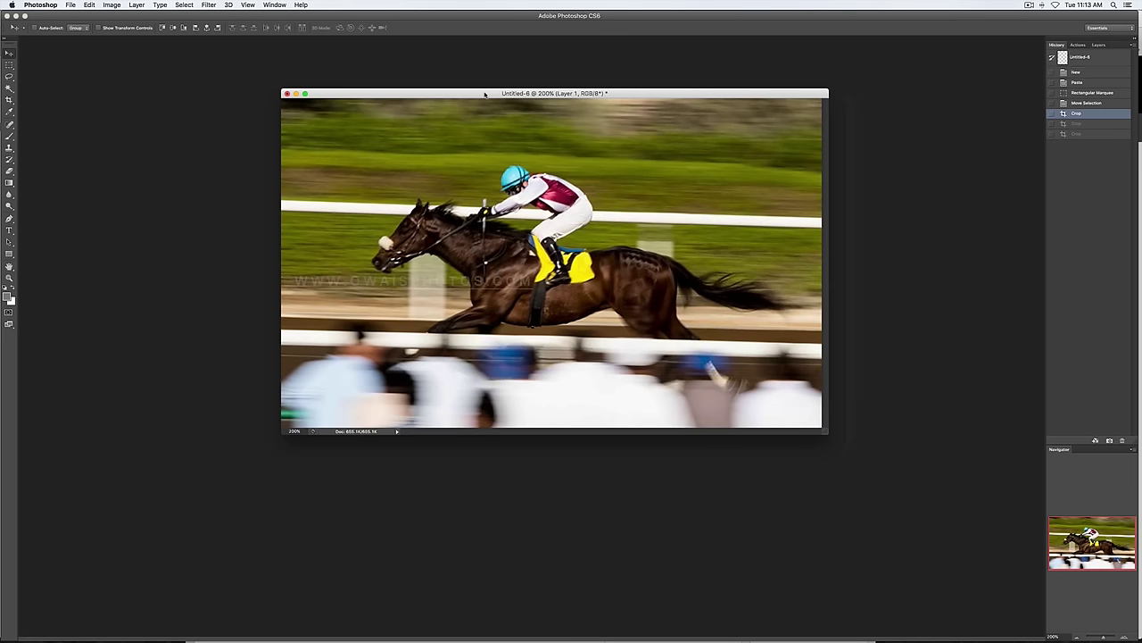
pyautogui.press('super+minus')
pyautogui.moveTo(421, 93); pyautogui.dragTo(526, 153)
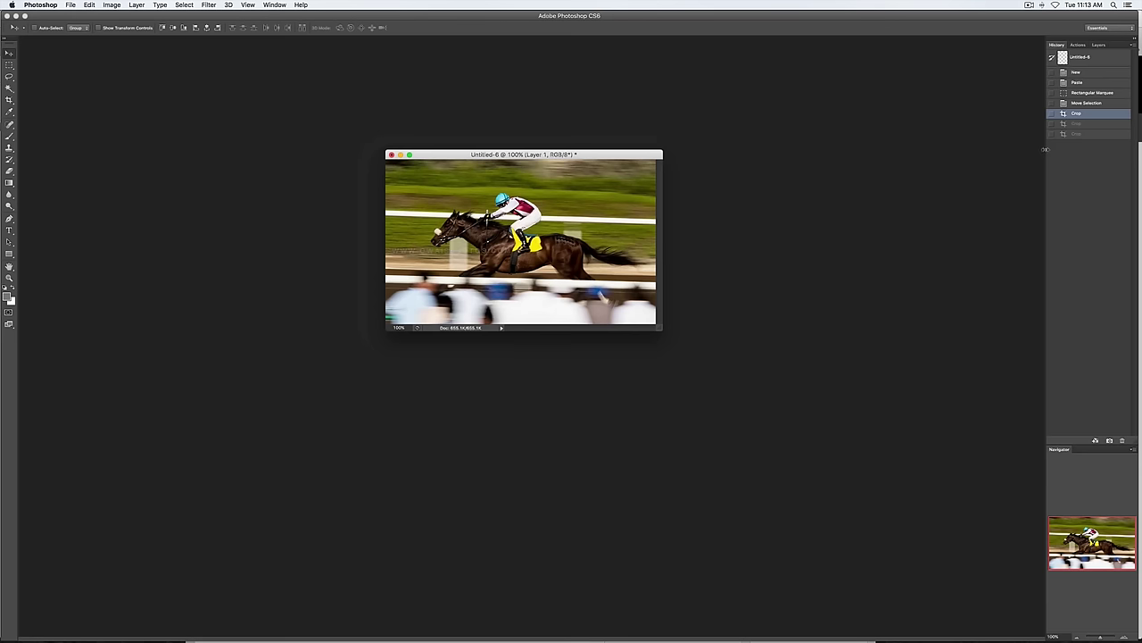
# - Step from the second crop to the third, narrowest crop and view it at 200%
pyautogui.click(1079, 125)
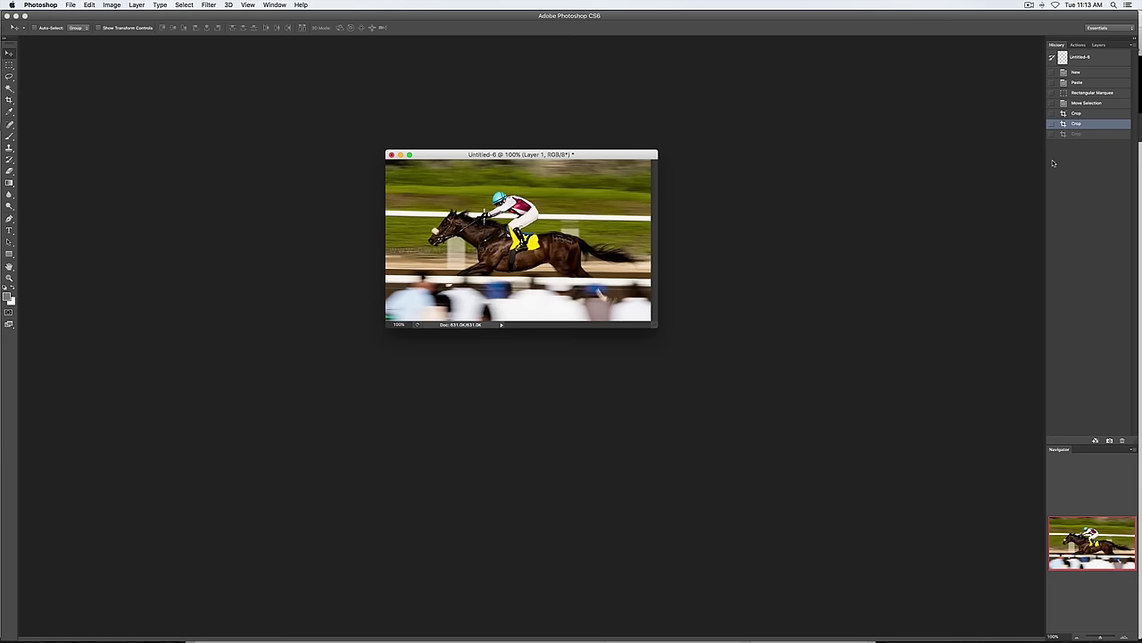
pyautogui.click(1075, 135)
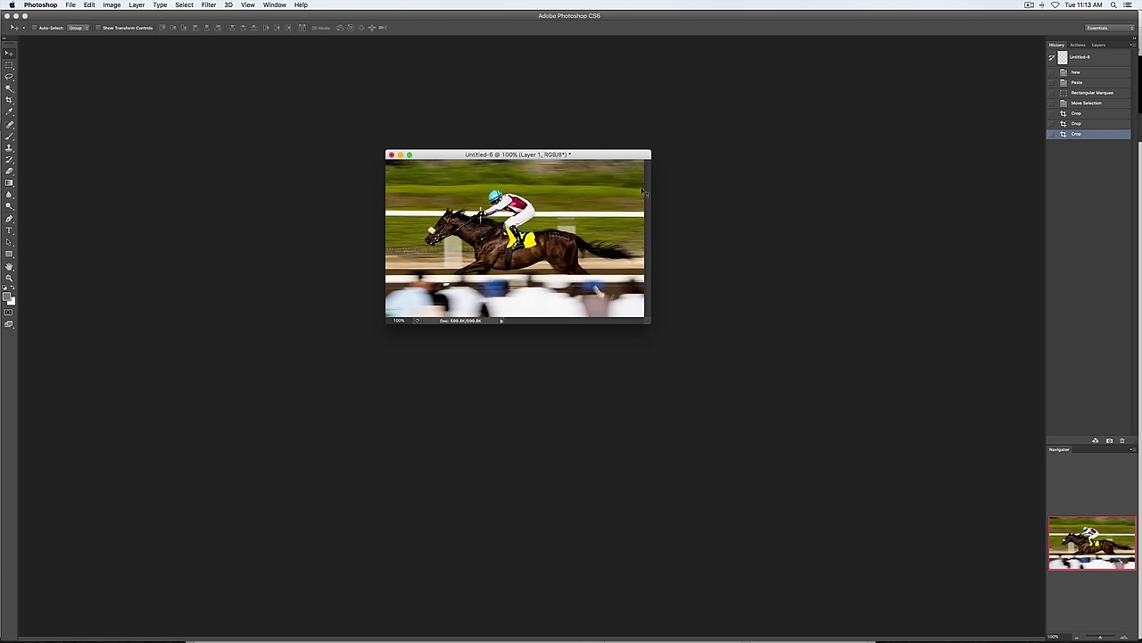
pyautogui.press('super+equal')
pyautogui.moveTo(705, 157); pyautogui.dragTo(576, 130)
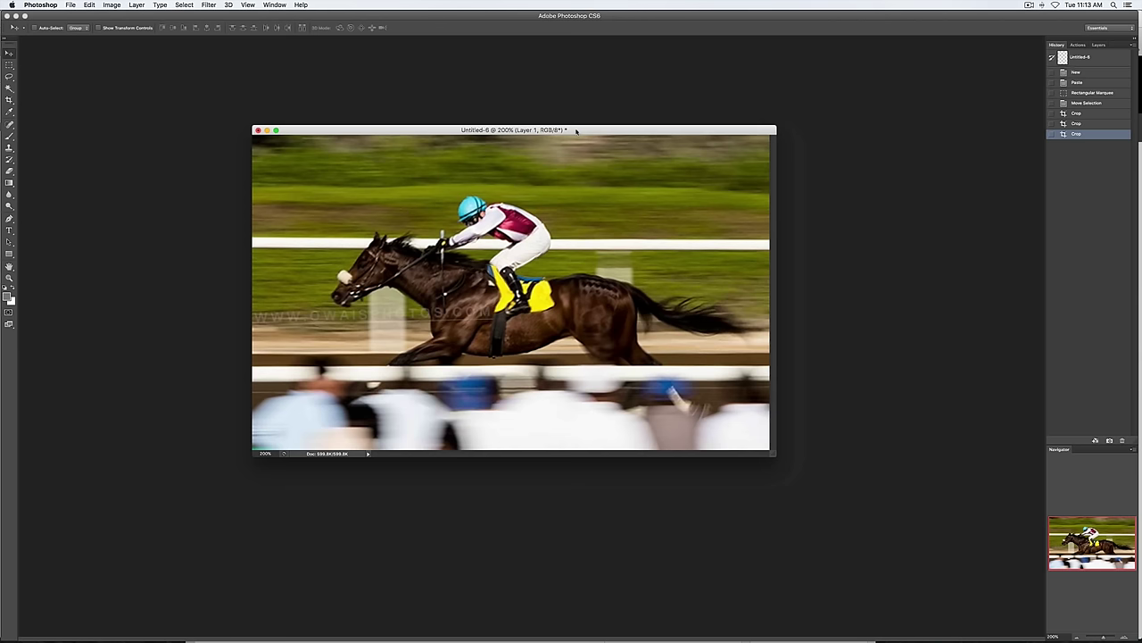
# - Compare the uncropped pasted horse photo at 100% with its first, widest crop
pyautogui.click(1087, 82)
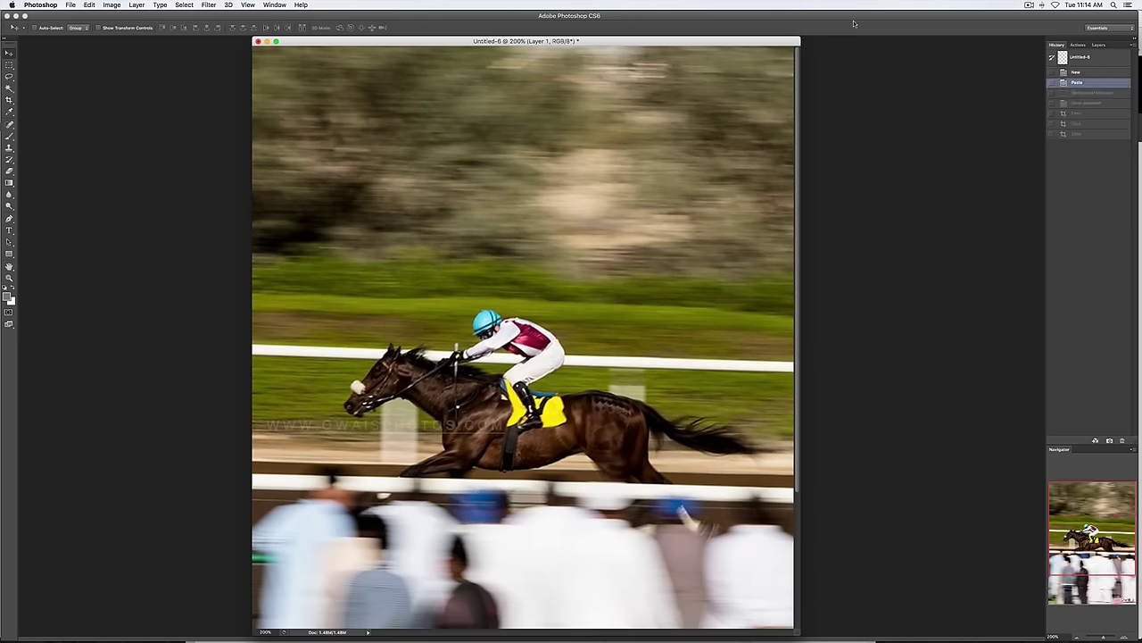
pyautogui.press('super+minus')
pyautogui.moveTo(487, 42); pyautogui.dragTo(593, 75)
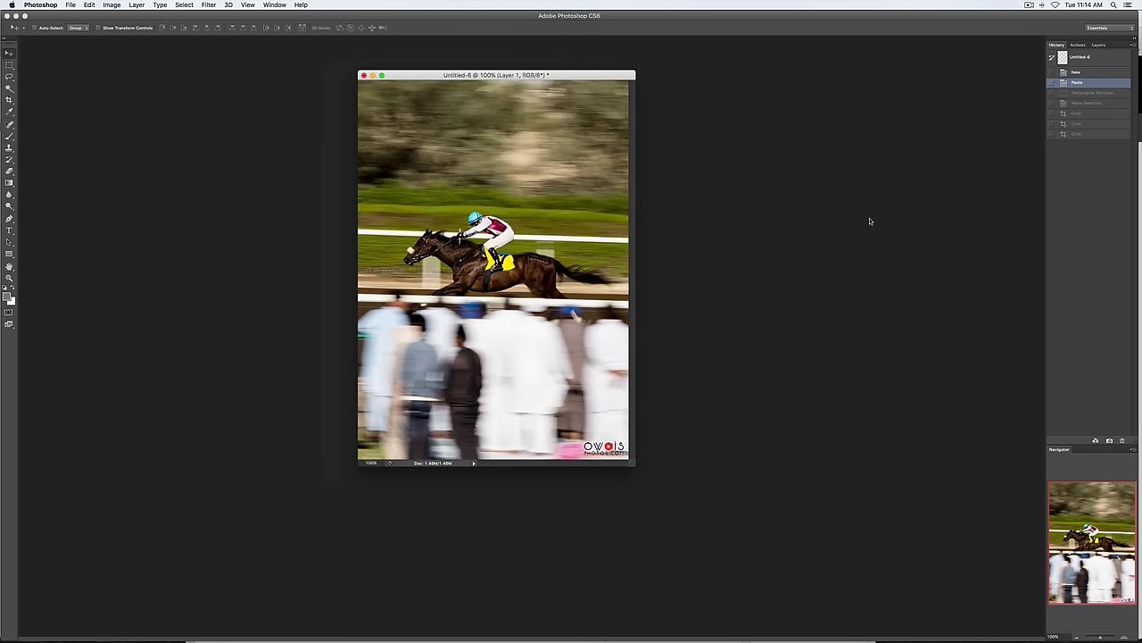
pyautogui.click(1077, 114)
pyautogui.click(1077, 115)
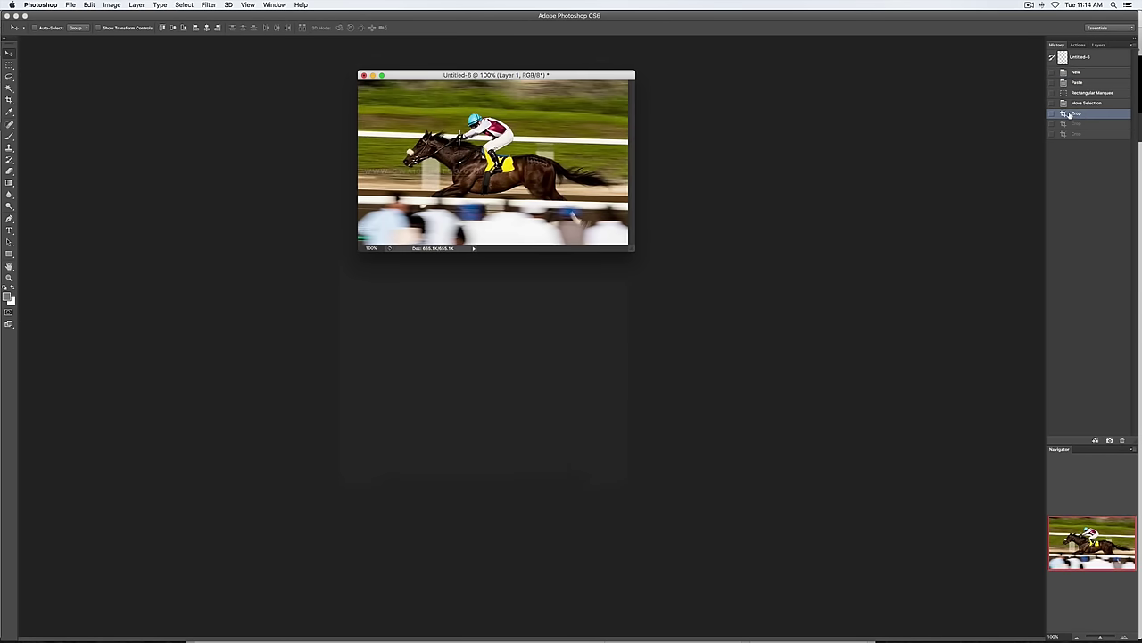
pyautogui.moveTo(417, 76); pyautogui.dragTo(408, 151)
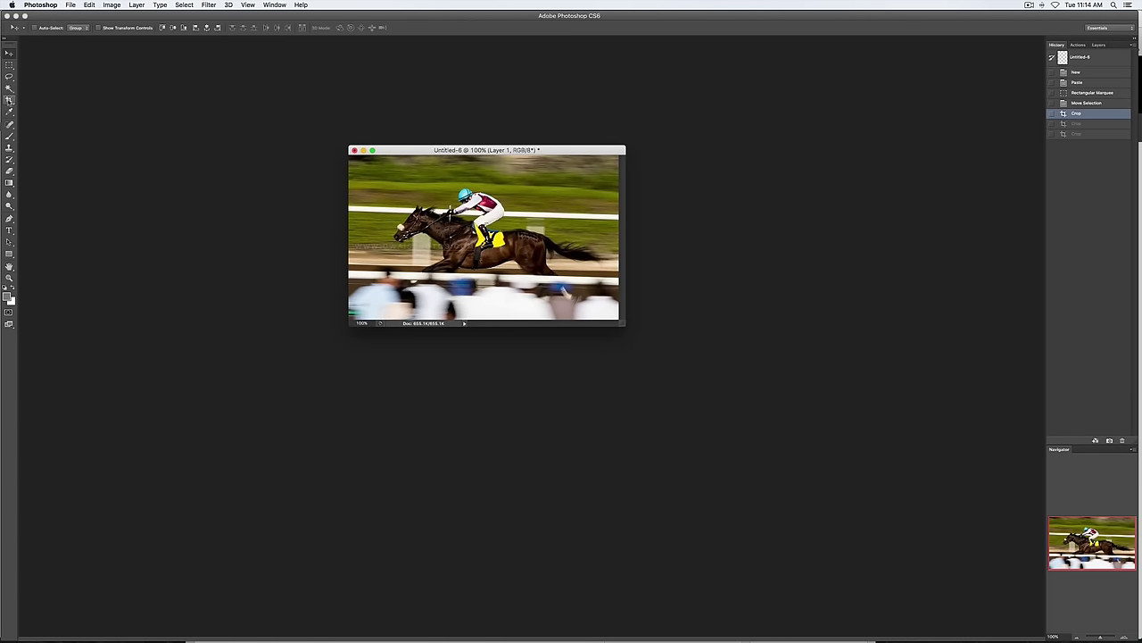
# - Crop the horse photo, rotating it about -1.4° to straighten it, and commit
pyautogui.click(9, 99)
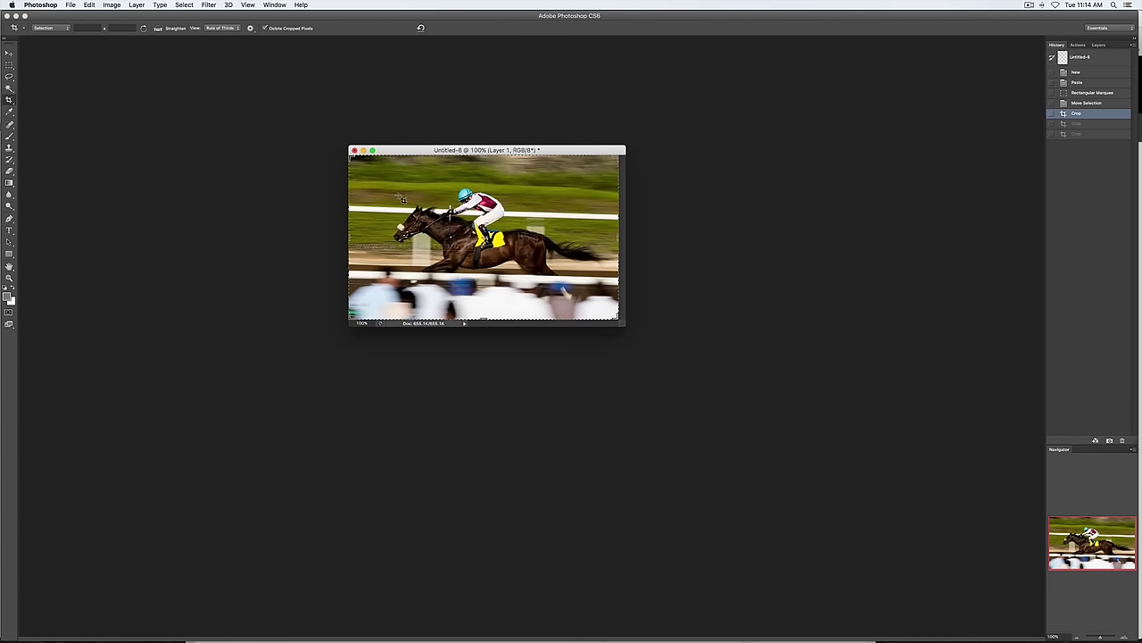
pyautogui.click(352, 158)
pyautogui.moveTo(351, 158); pyautogui.dragTo(353, 162)
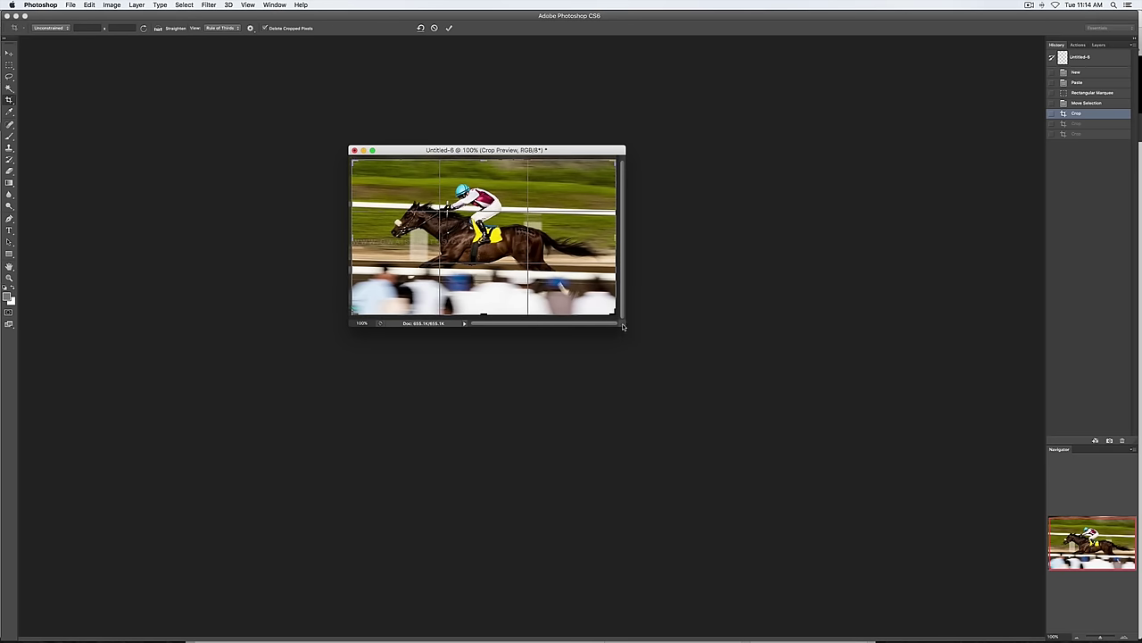
pyautogui.moveTo(623, 324); pyautogui.dragTo(633, 332)
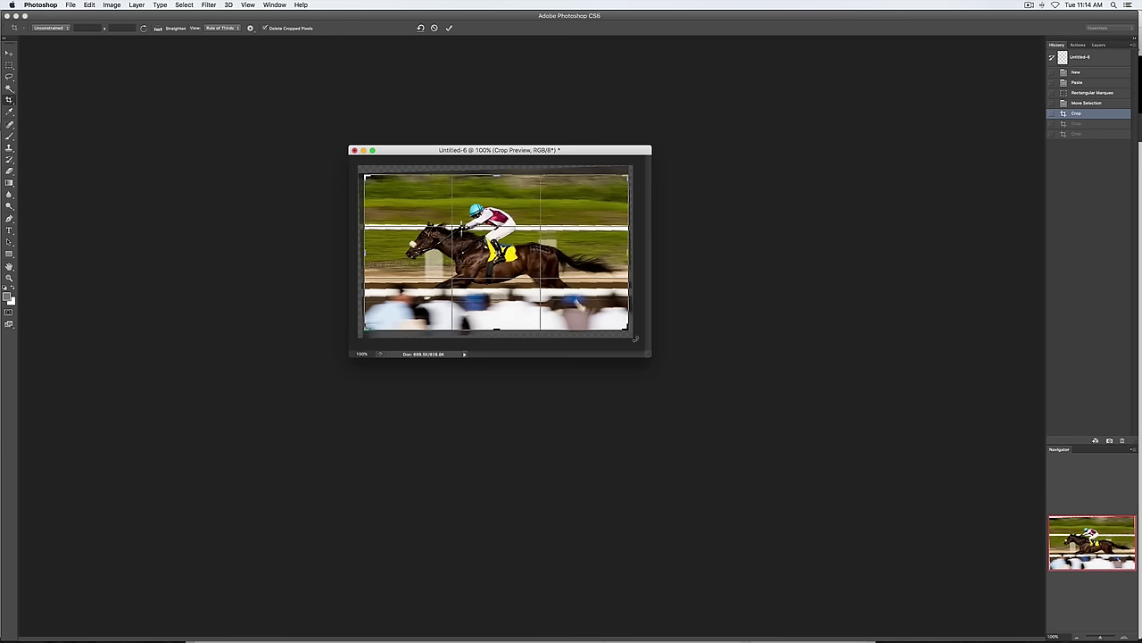
pyautogui.moveTo(635, 338); pyautogui.dragTo(635, 338)
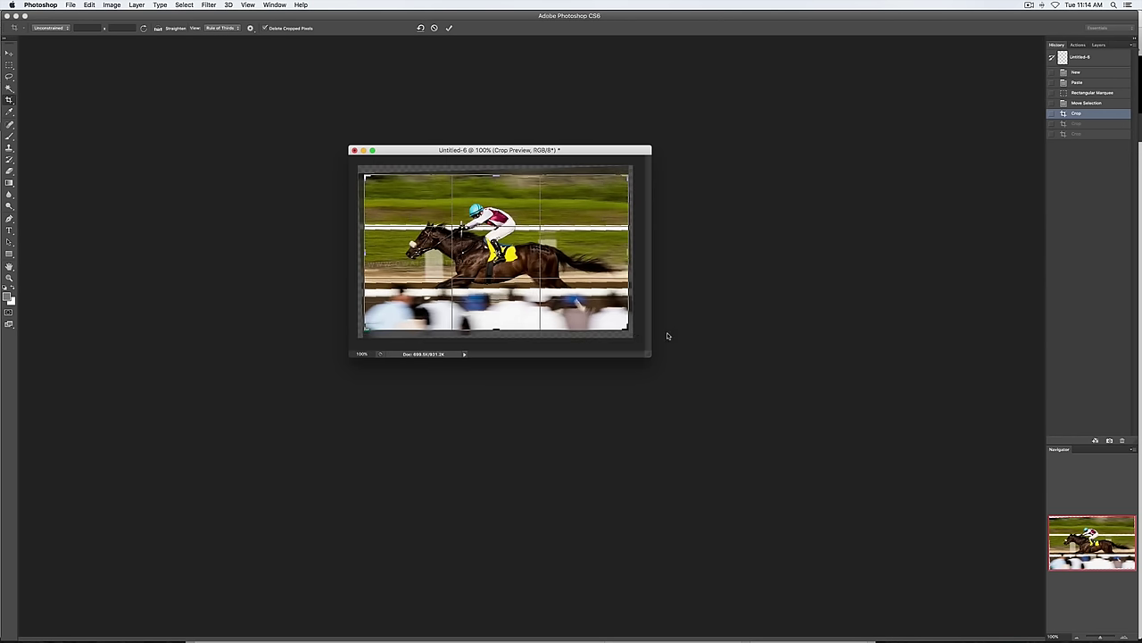
pyautogui.moveTo(637, 342); pyautogui.dragTo(636, 341)
pyautogui.press('Return')
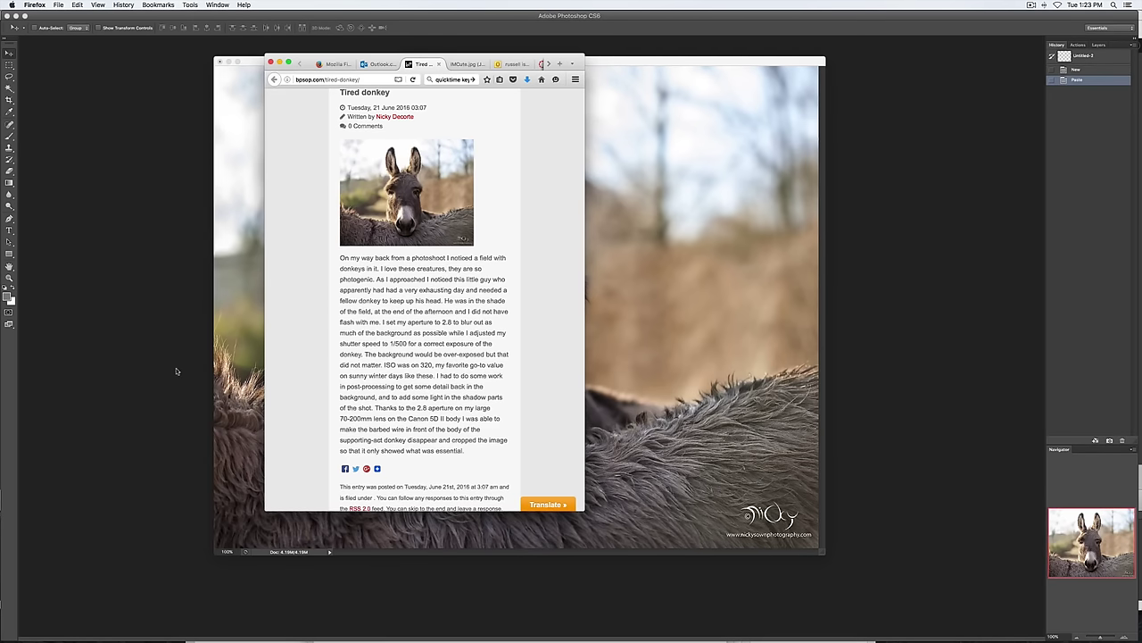
# - Move the Firefox blog window left and bring Photoshop's donkey photo to the front
pyautogui.moveTo(318, 61); pyautogui.dragTo(59, 54)
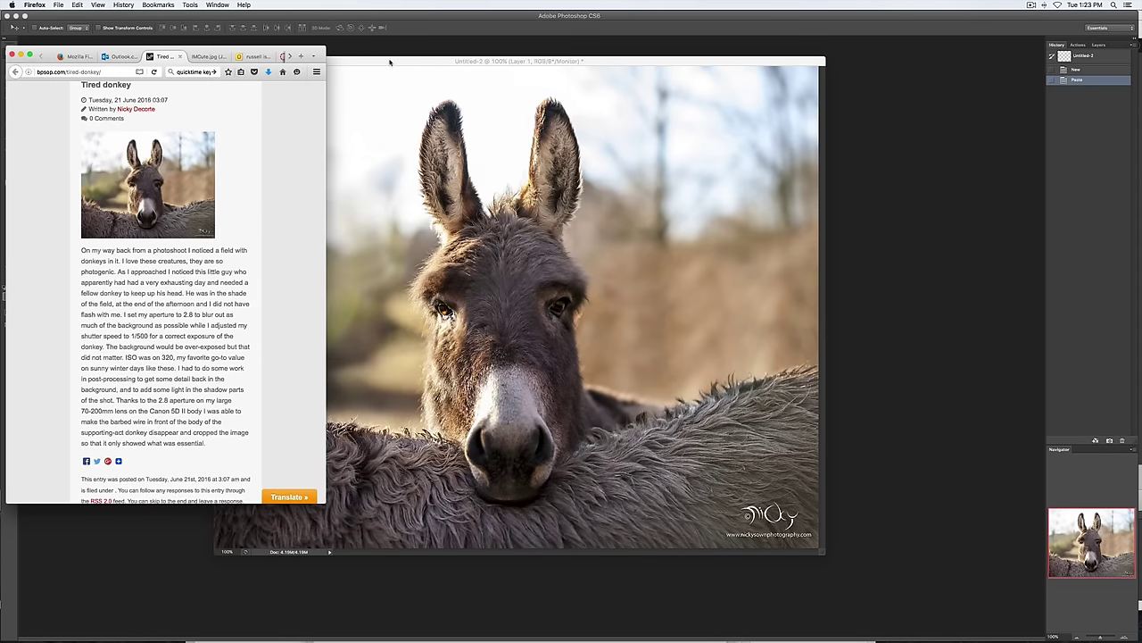
pyautogui.click(444, 60)
pyautogui.moveTo(428, 63); pyautogui.dragTo(433, 63)
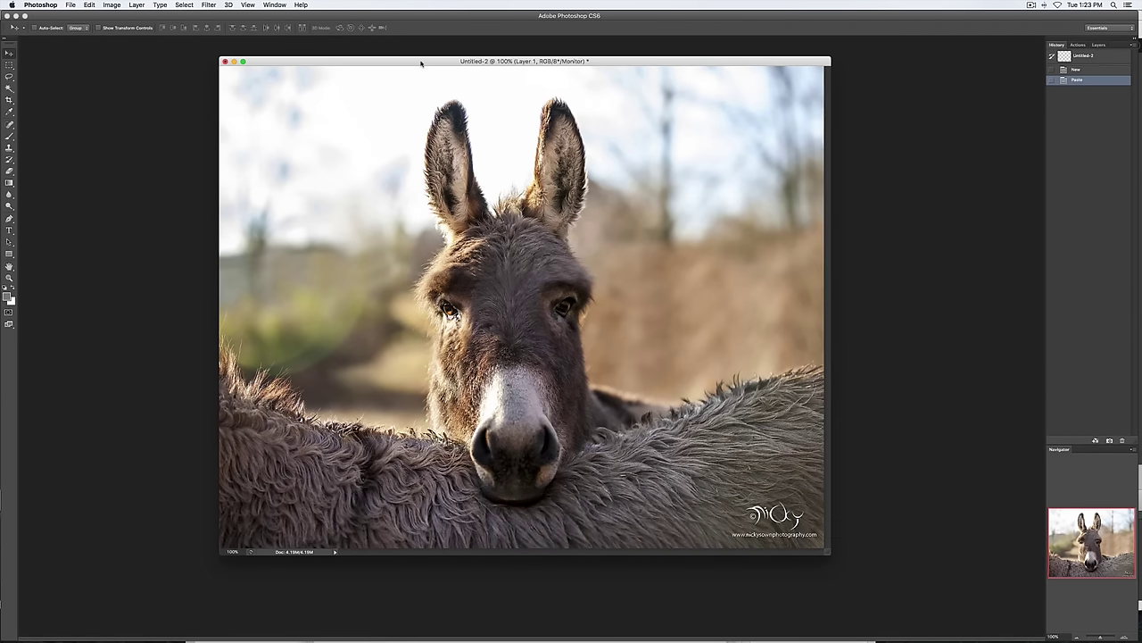
pyautogui.moveTo(420, 60); pyautogui.dragTo(409, 52)
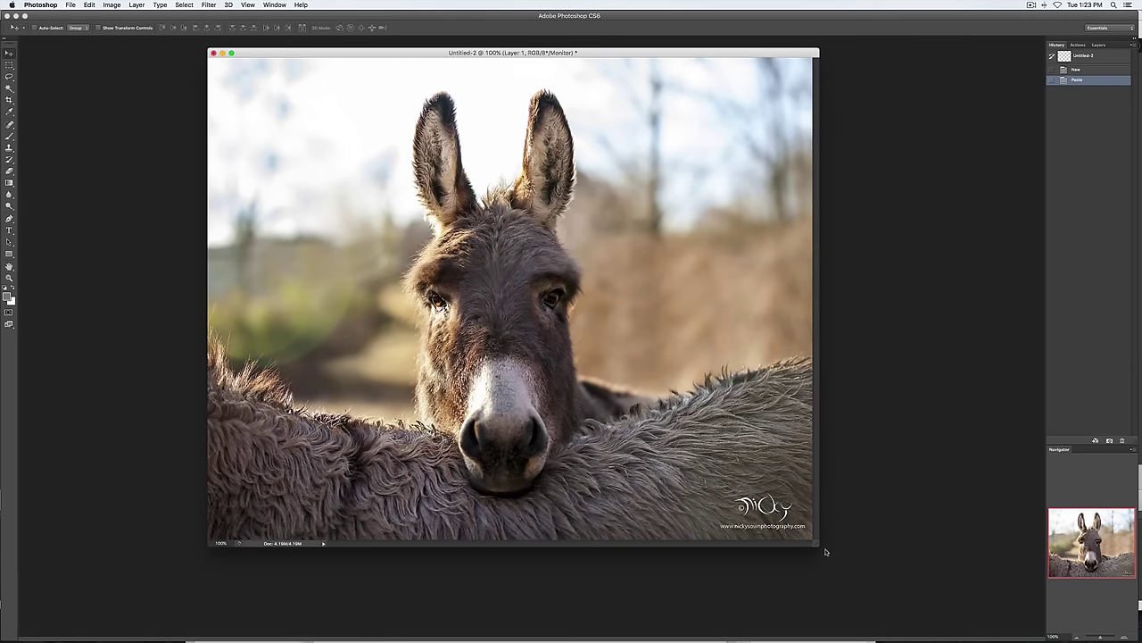
pyautogui.moveTo(819, 546); pyautogui.dragTo(831, 565)
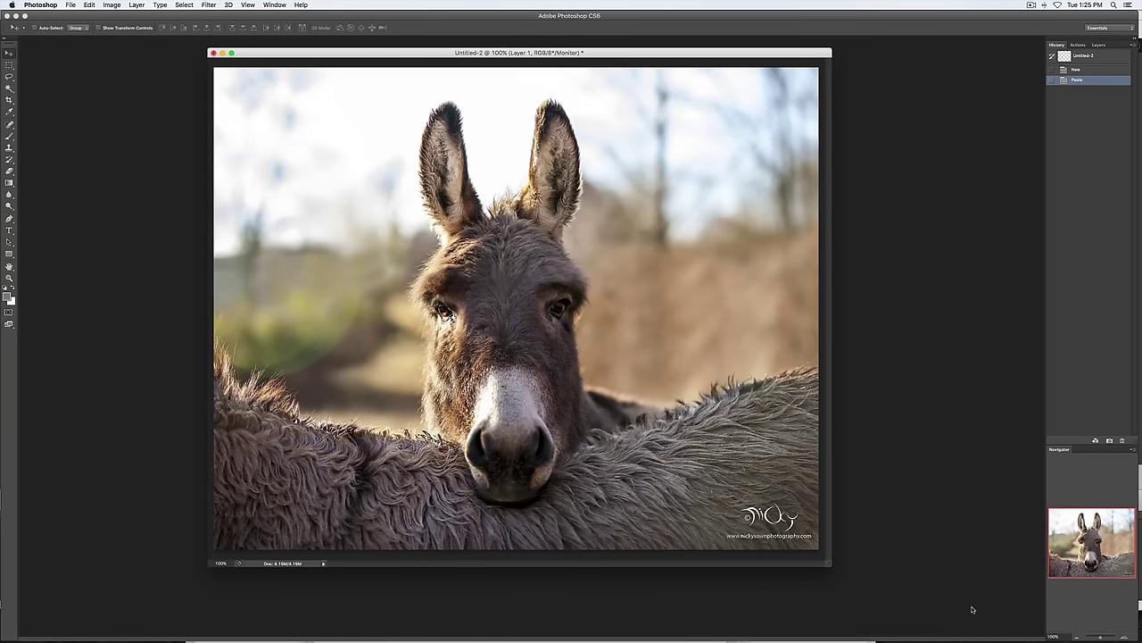
# - Restore Untitled-3 from the Dock and close the donkey photo Untitled-2 without saving
pyautogui.click(1041, 630)
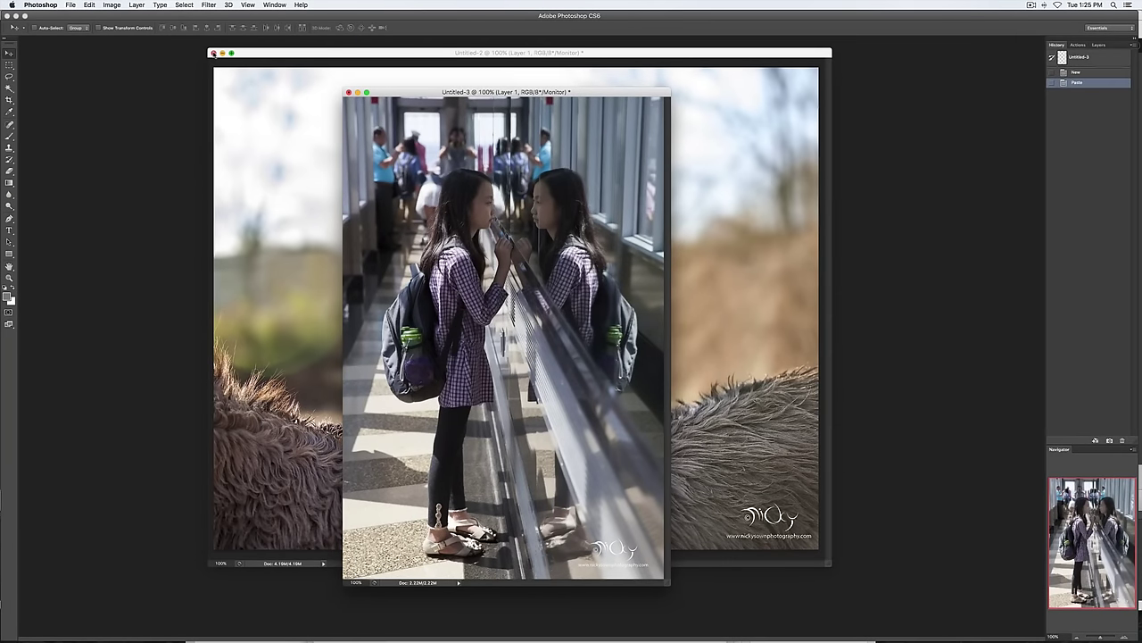
pyautogui.click(213, 53)
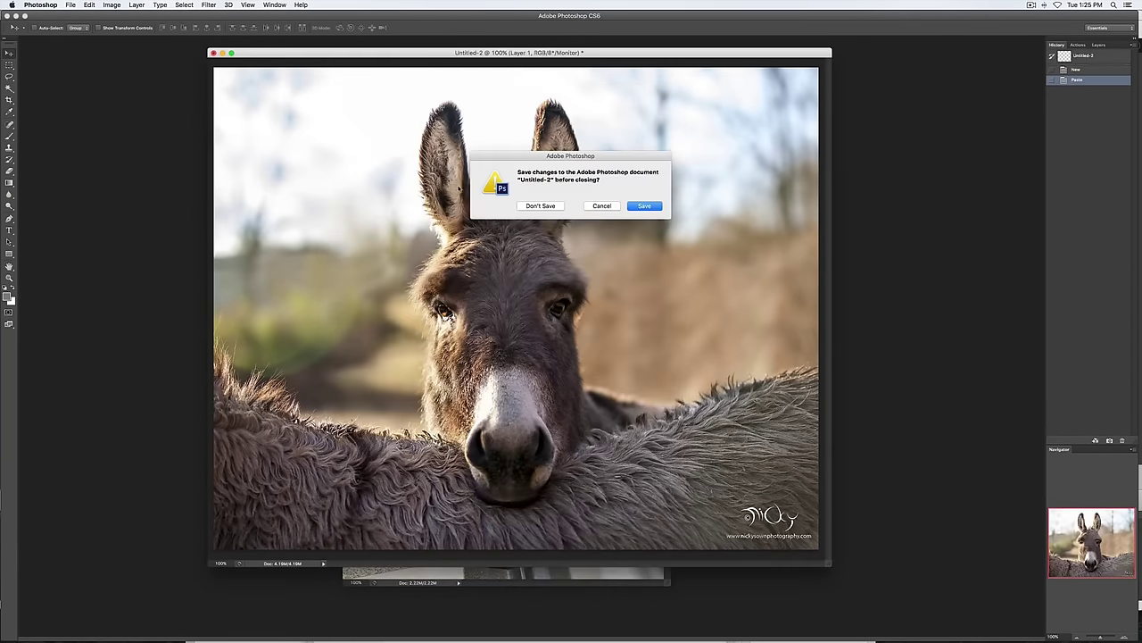
pyautogui.click(520, 206)
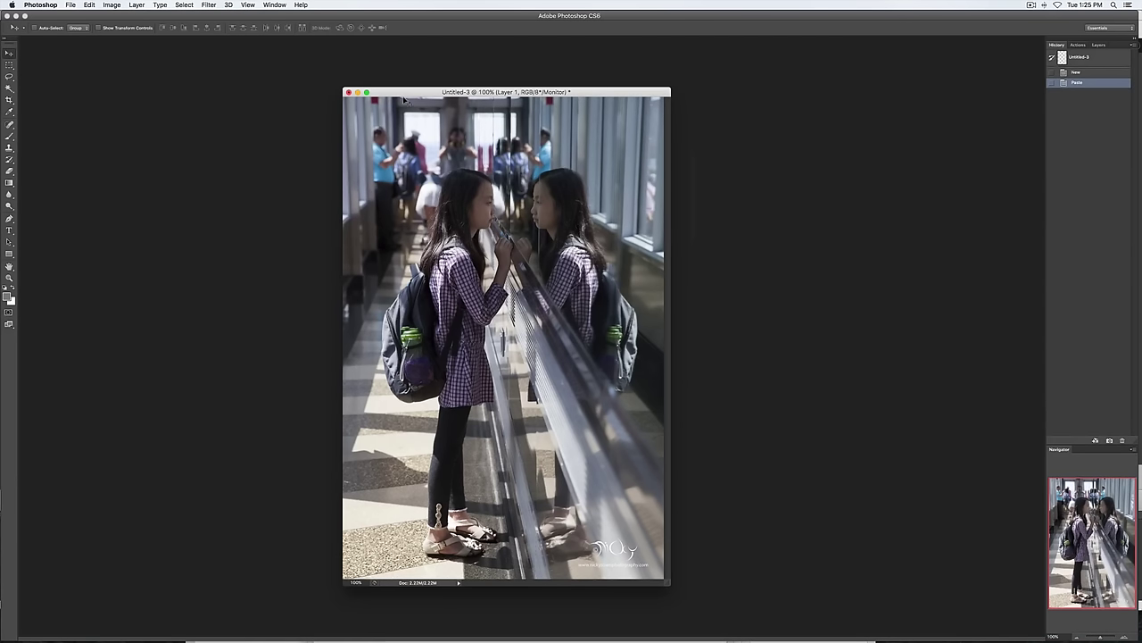
# - Drag the Untitled-3 girl-at-window photo window up and left in the workspace
pyautogui.moveTo(395, 86); pyautogui.dragTo(360, 55)
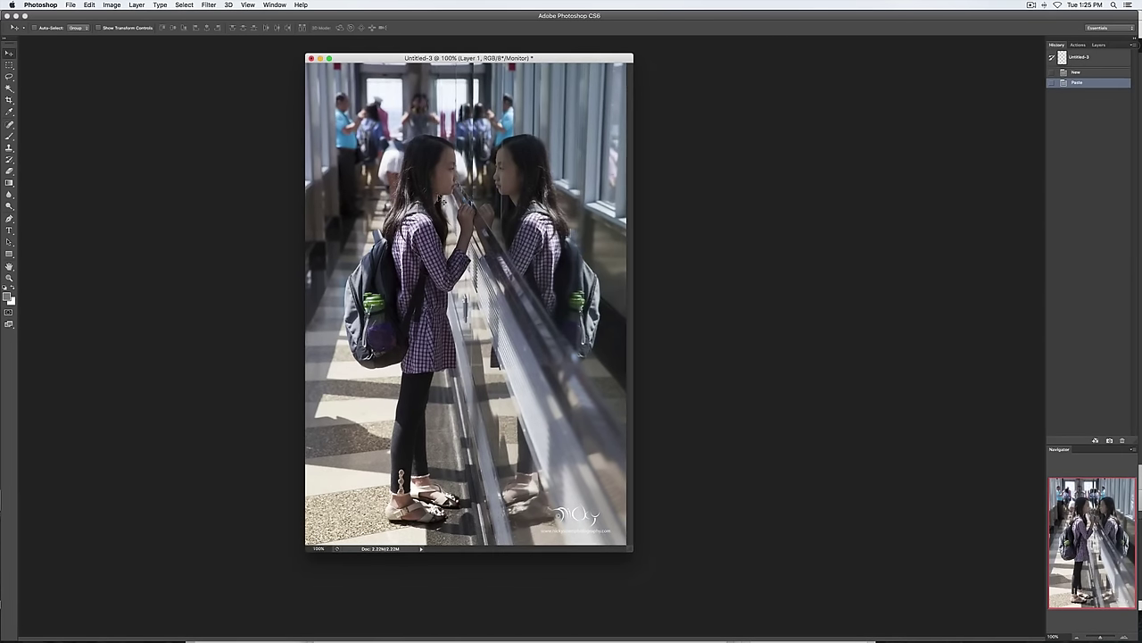